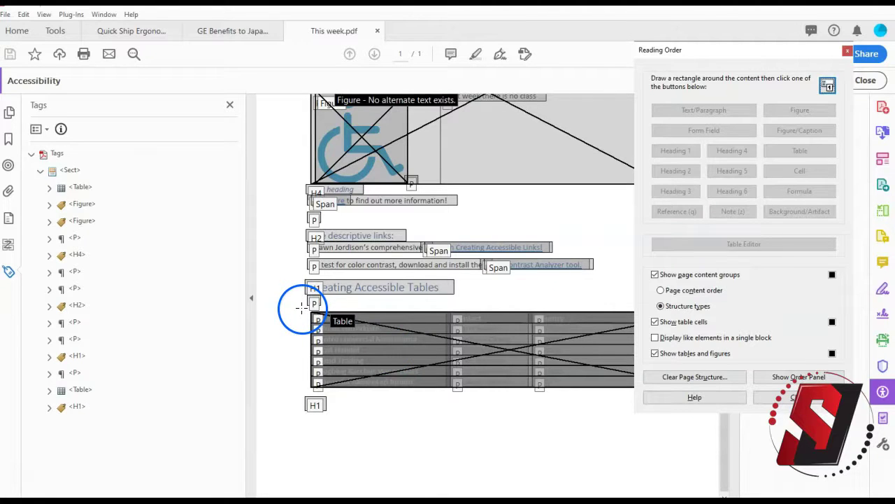
- Outline the table, select its lower <Table> tag, and open the table in Table Editor
{"action": "mouse_move", "coordinate": [302, 305]}
{"action": "left_mouse_down"}
{"action": "mouse_move", "coordinate": [606, 324]}
{"action": "mouse_move", "coordinate": [725, 458]}
{"action": "mouse_move", "coordinate": [723, 414]}
{"action": "left_mouse_up"}
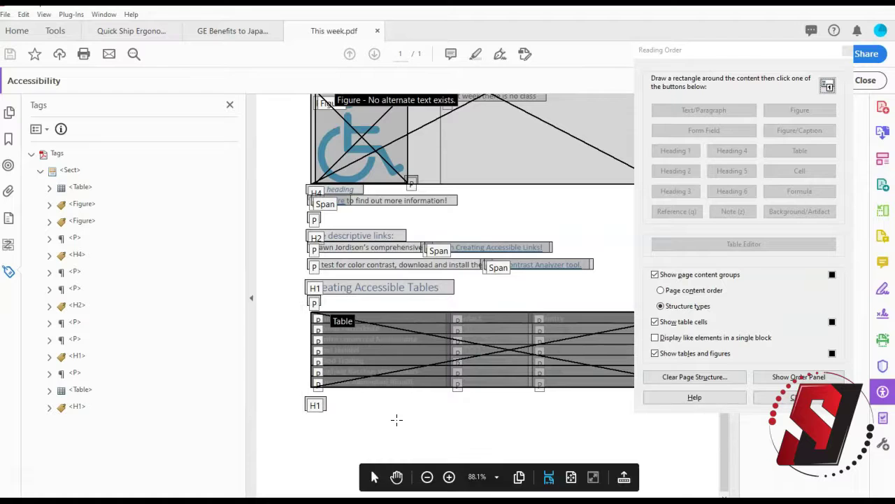
{"action": "left_click", "coordinate": [84, 390]}
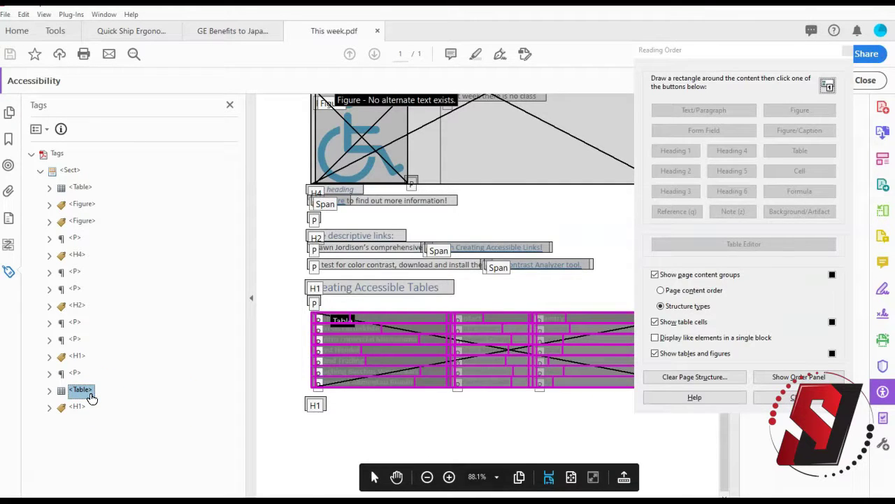
{"action": "left_click", "coordinate": [563, 266]}
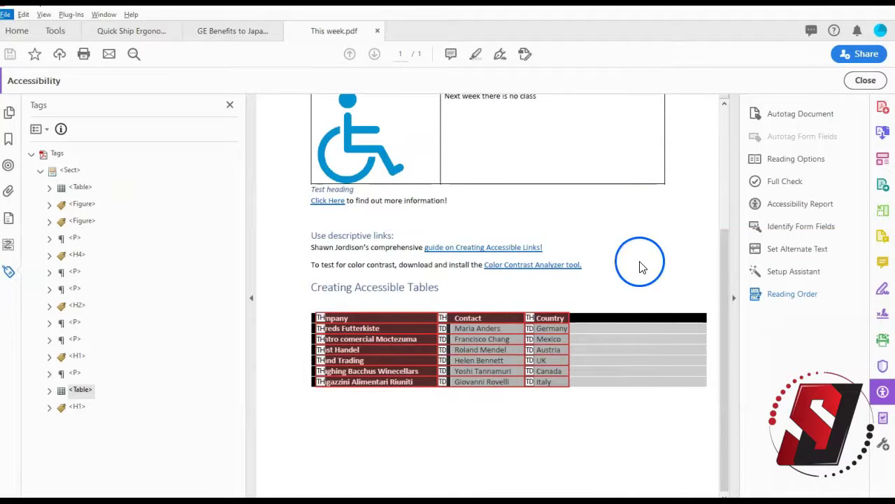
{"action": "right_click", "coordinate": [491, 335]}
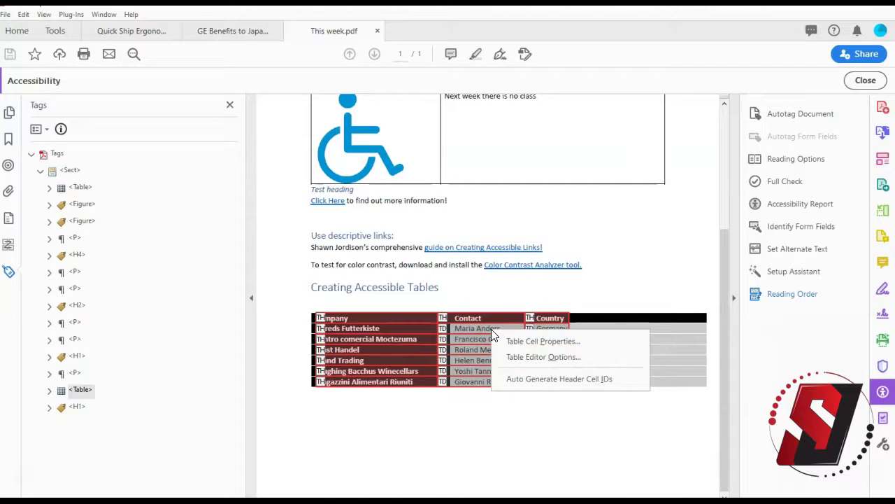
{"action": "left_click", "coordinate": [538, 359]}
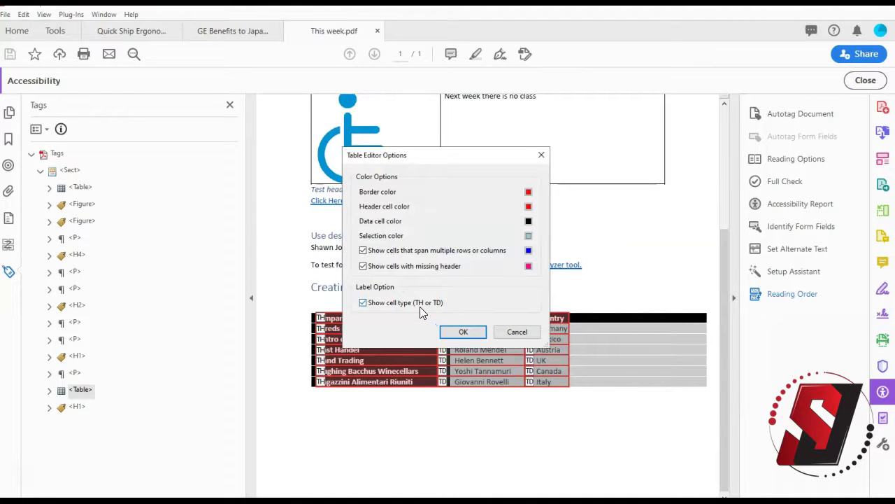
{"action": "left_click", "coordinate": [463, 331]}
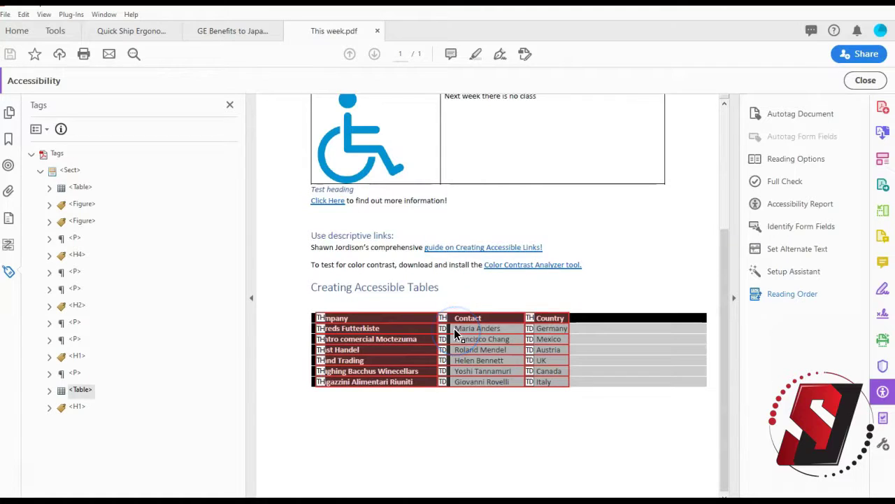
{"action": "left_click", "coordinate": [398, 321]}
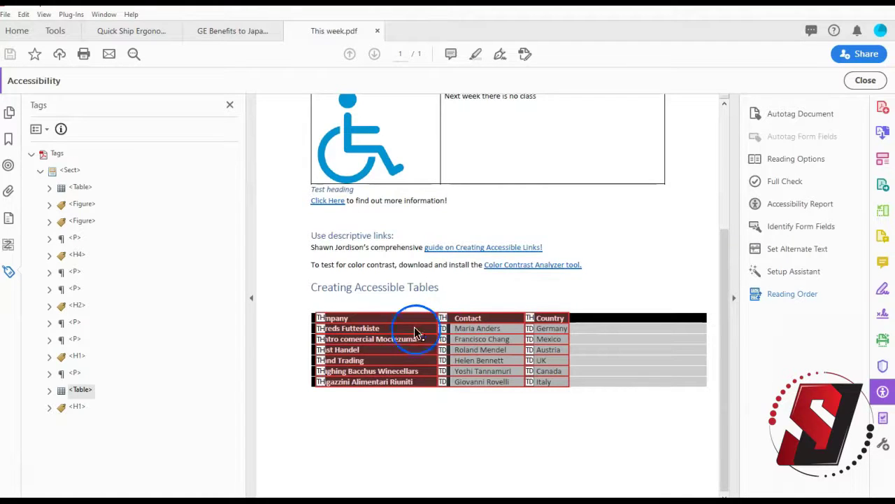
- Make the selected Company column cells header cells with a scope in Table Cell Properties
{"action": "right_click", "coordinate": [400, 323]}
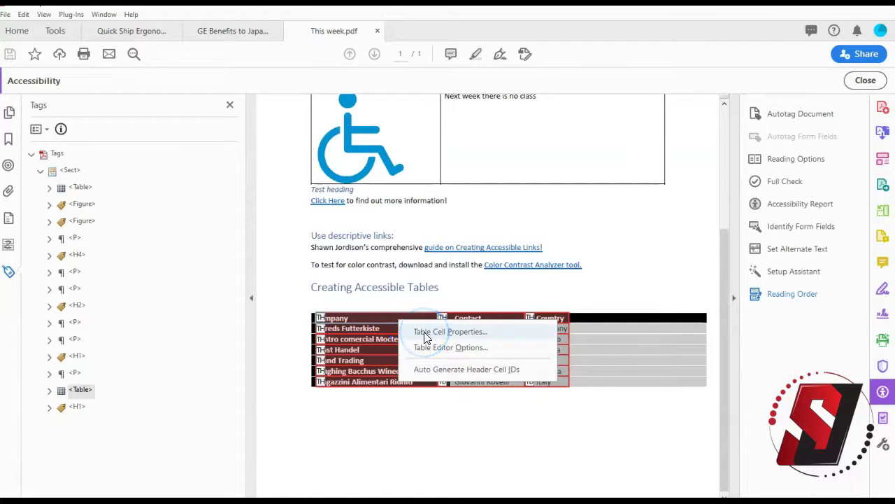
{"action": "left_click", "coordinate": [423, 332]}
{"action": "left_click", "coordinate": [381, 171]}
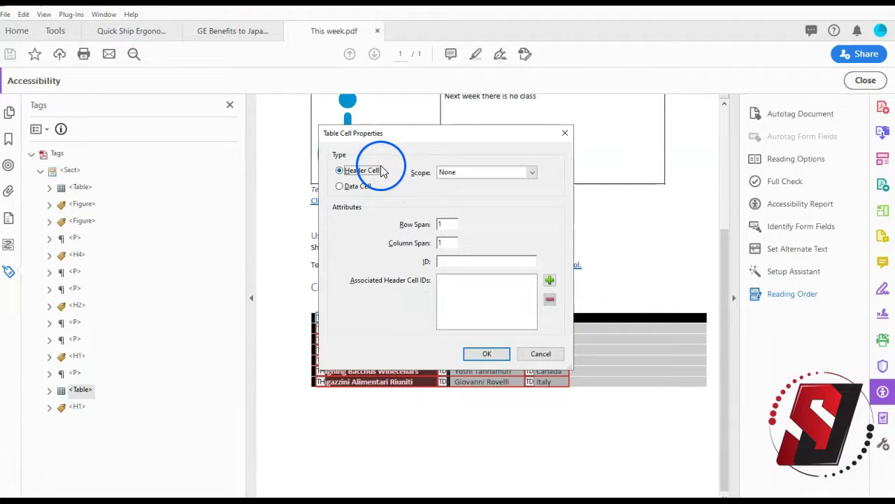
{"action": "left_click_drag", "start_coordinate": [390, 137], "coordinate": [409, 70]}
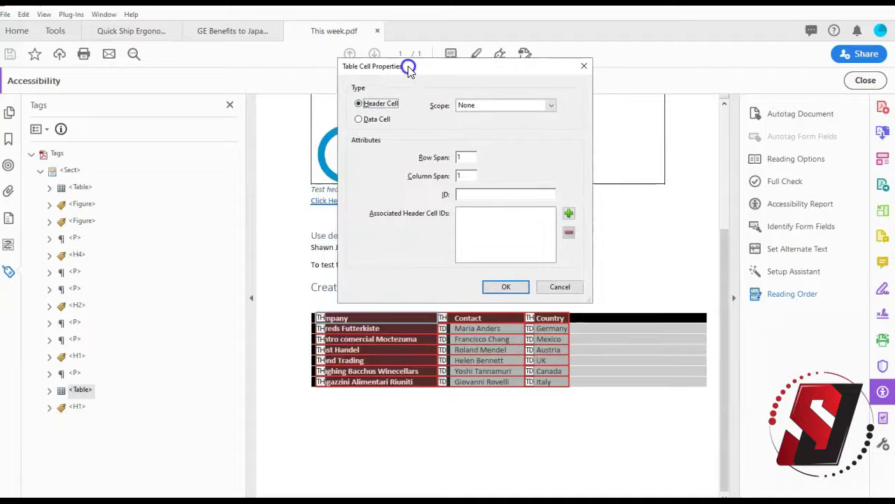
{"action": "left_click", "coordinate": [493, 105]}
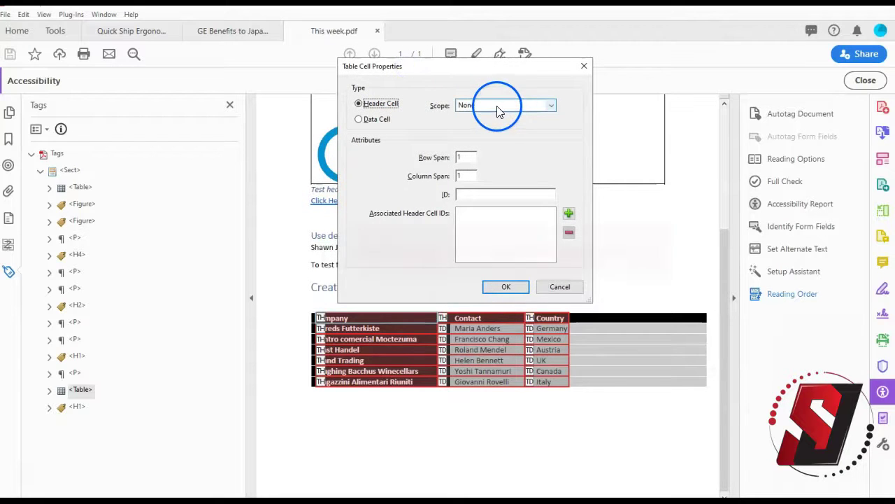
{"action": "left_click", "coordinate": [506, 286]}
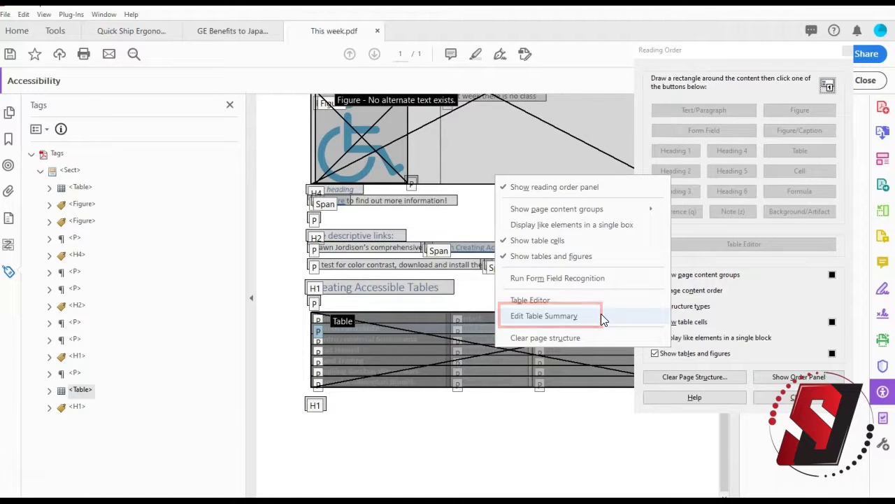
- Enter 'Summary for table' as the table's summary and confirm it
{"action": "left_click", "coordinate": [601, 316]}
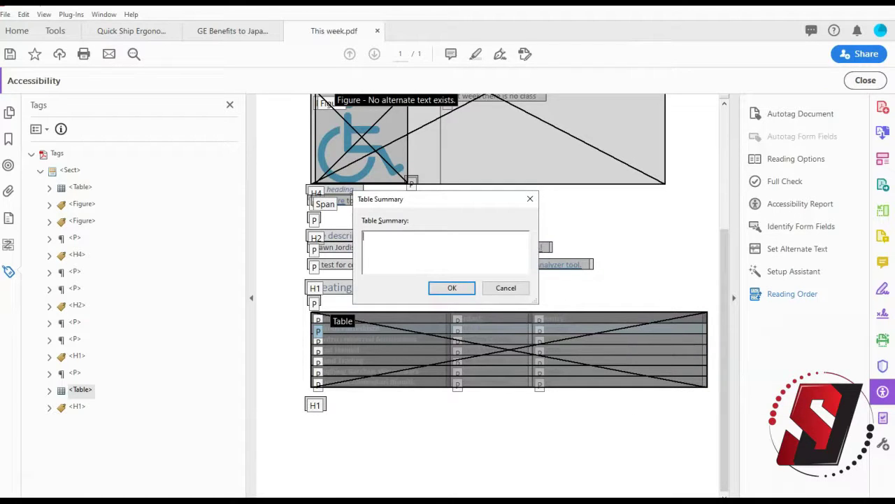
{"action": "type", "text": "Summary for table"}
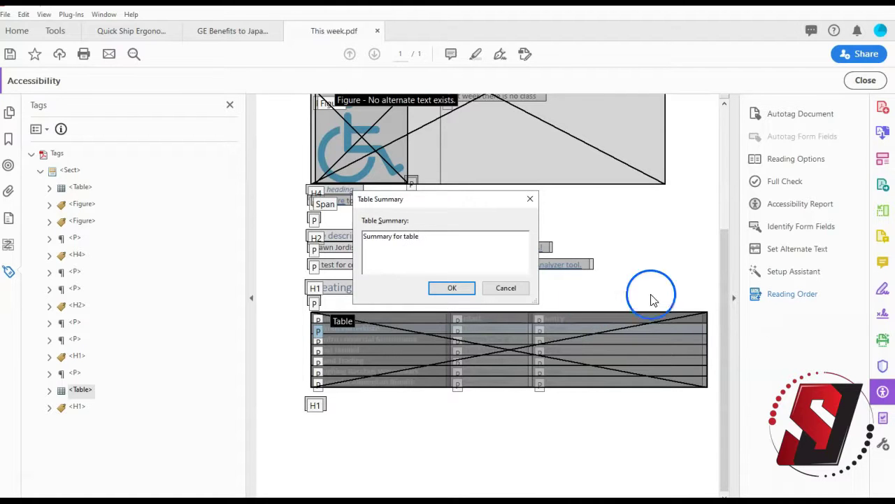
{"action": "left_click", "coordinate": [452, 288]}
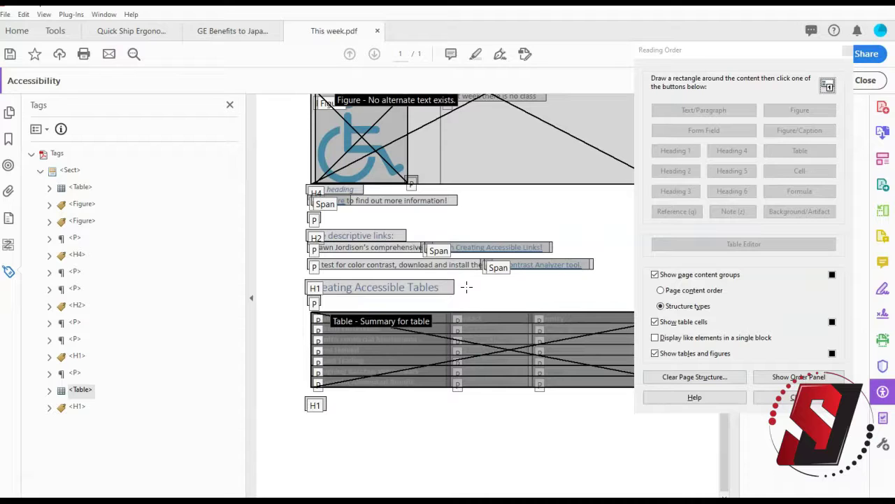
- Select the second <Table> tag in the tag tree and expand it to list its <TR> rows
{"action": "key", "text": "alt"}
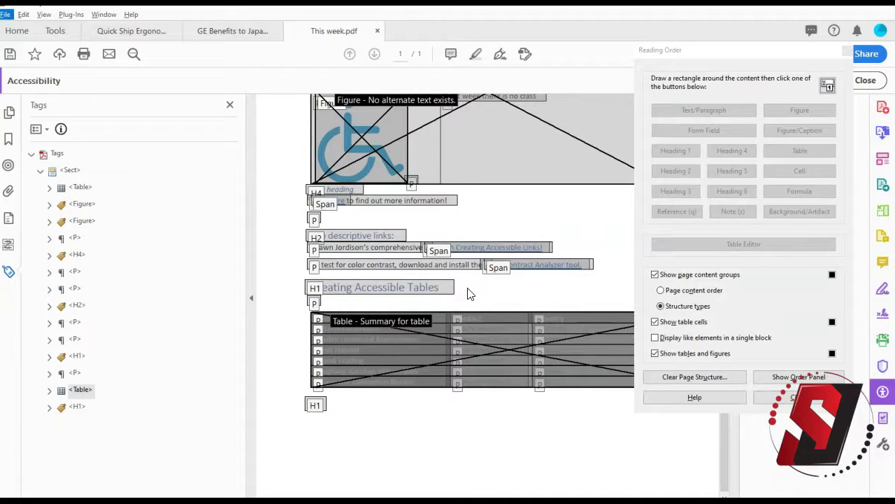
{"action": "left_click", "coordinate": [77, 186]}
{"action": "left_click", "coordinate": [80, 389]}
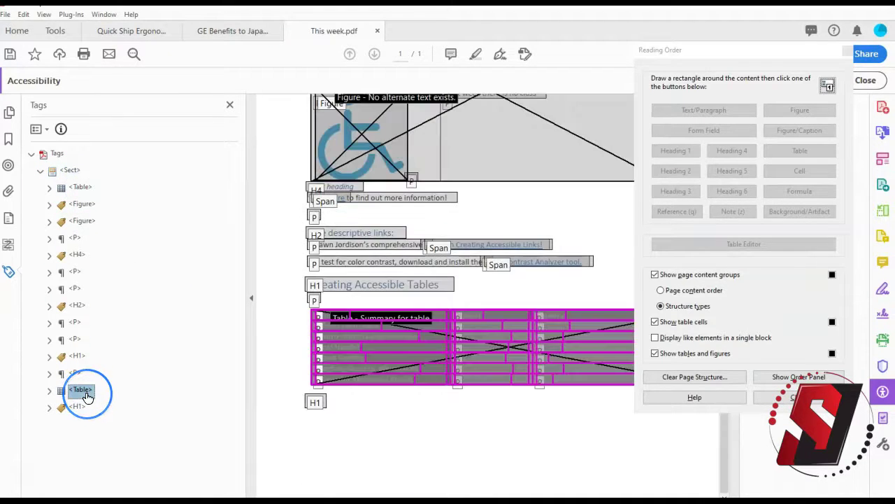
{"action": "double_click", "coordinate": [83, 392]}
{"action": "key", "text": "Down"}
{"action": "key", "text": "Down"}
{"action": "key", "text": "Down"}
{"action": "key", "text": "Down"}
{"action": "key", "text": "Down"}
{"action": "key", "text": "Down"}
{"action": "key", "text": "Down"}
{"action": "key", "text": "Down"}
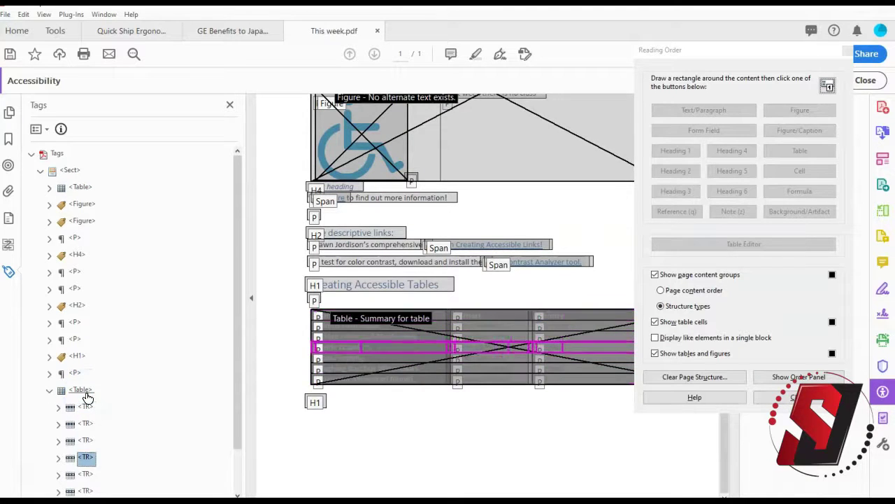
{"action": "key", "text": "Up"}
{"action": "key", "text": "Up"}
{"action": "key", "text": "Up"}
{"action": "key", "text": "Up"}
{"action": "key", "text": "Up"}
{"action": "key", "text": "Up"}
{"action": "key", "text": "Up"}
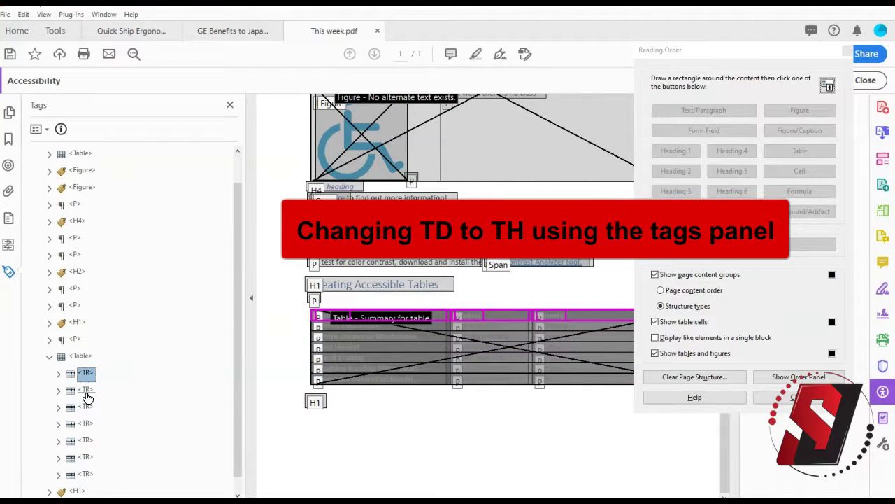
{"action": "key", "text": "alt"}
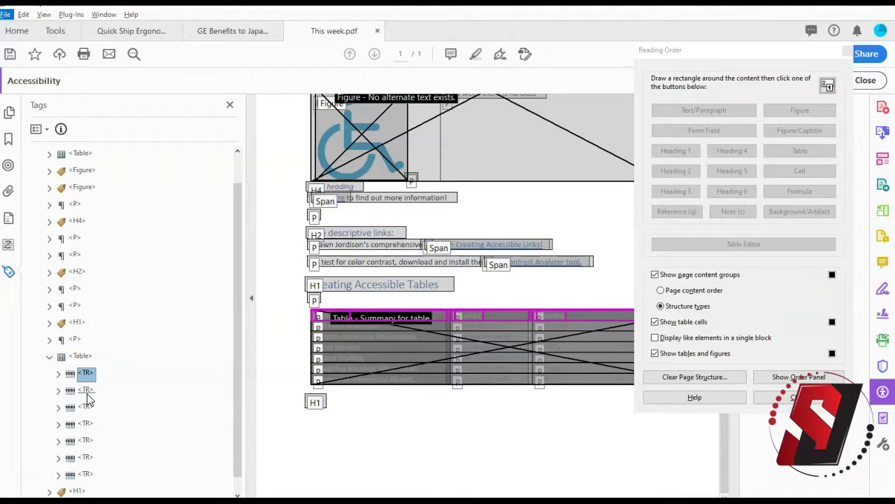
{"action": "key", "text": "alt"}
{"action": "key", "text": "alt"}
- Collapse and re-expand the <Table> tag to show its rows and cell tags
{"action": "left_click", "coordinate": [82, 355]}
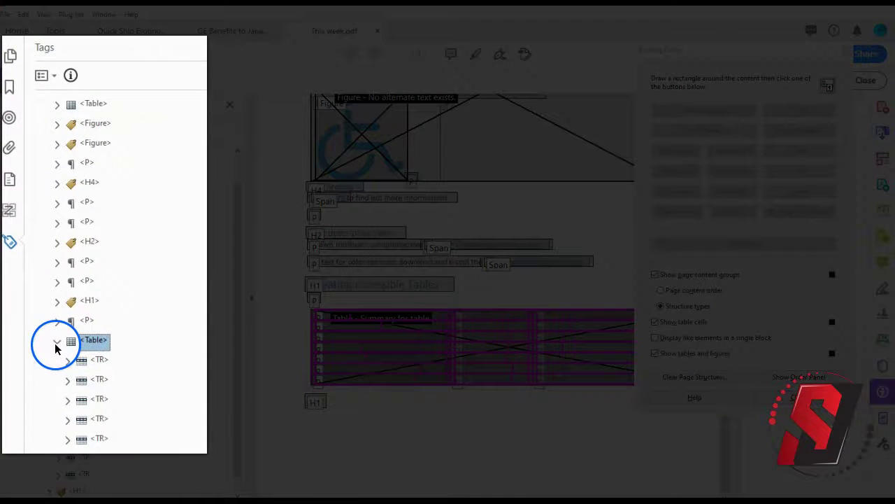
{"action": "left_click", "coordinate": [56, 342]}
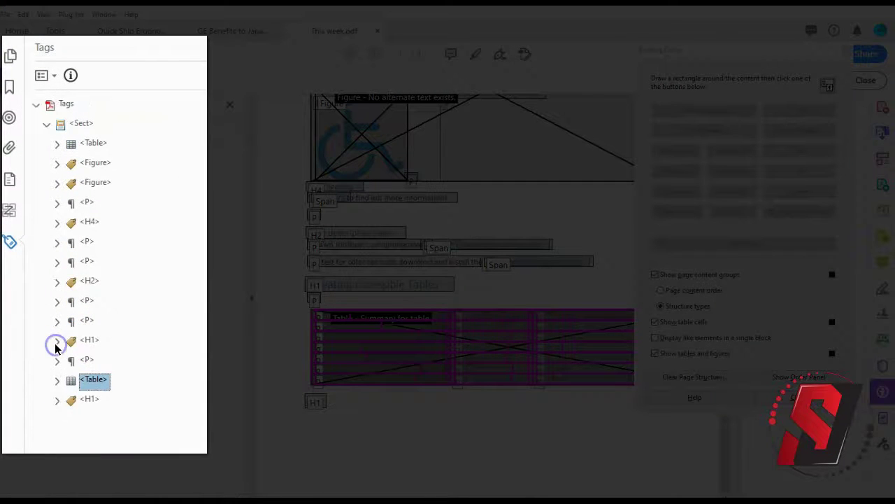
{"action": "left_click", "coordinate": [58, 385]}
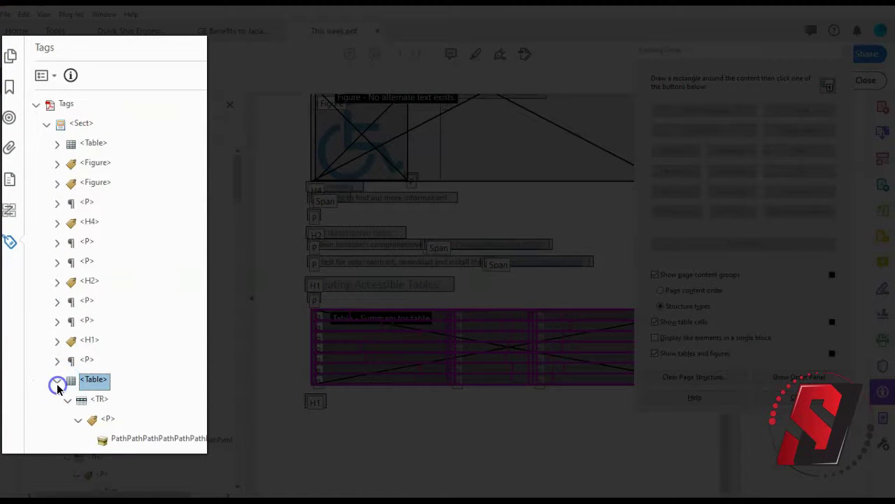
{"action": "scroll", "coordinate": [116, 390], "scroll_direction": "down", "scroll_amount": 5}
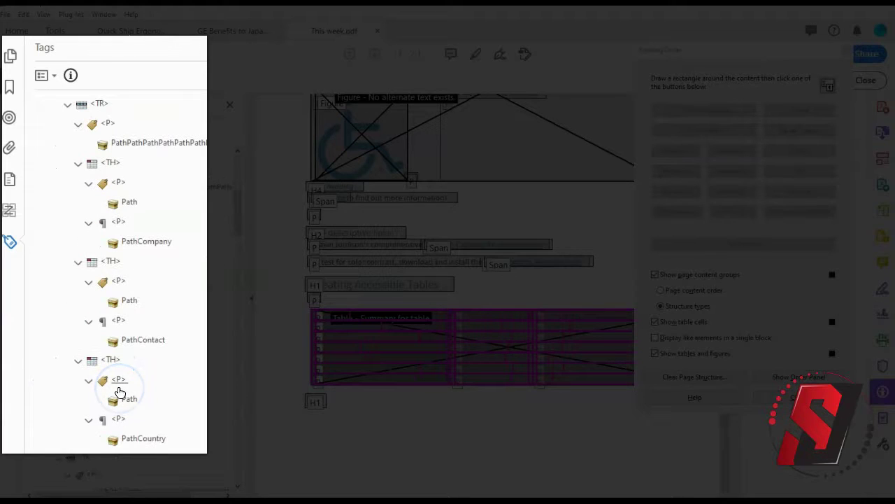
{"action": "scroll", "coordinate": [119, 392], "scroll_direction": "up", "scroll_amount": 1}
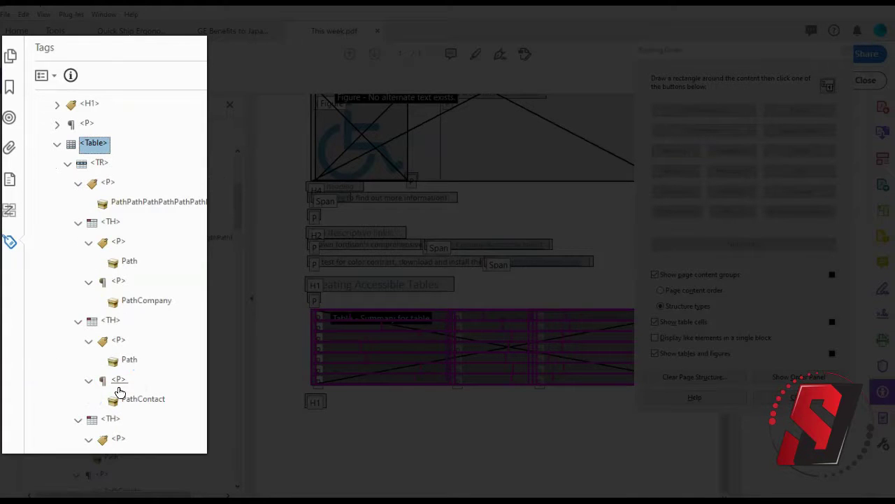
- Move to the first row's third cell tag and edit its name, cancelling so it stays TH
{"action": "key", "text": "Down"}
{"action": "key", "text": "Down"}
{"action": "key", "text": "Down"}
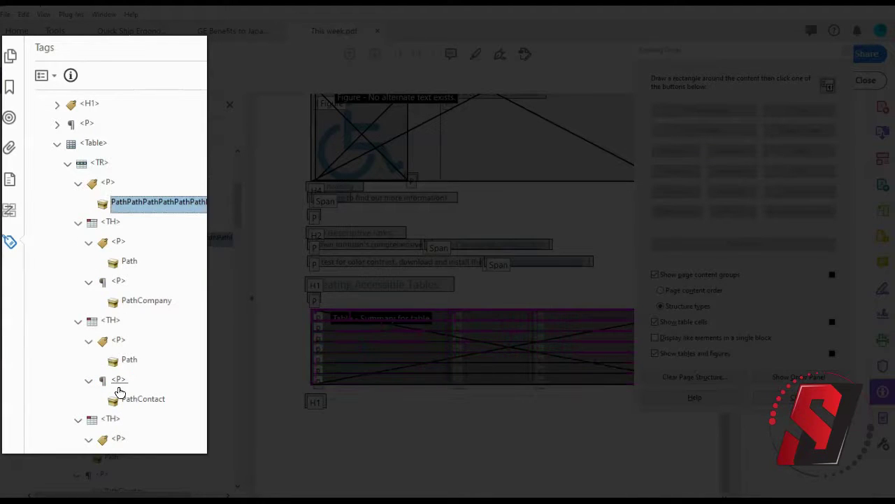
{"action": "key", "text": "Down"}
{"action": "key", "text": "Down"}
{"action": "key", "text": "Down"}
{"action": "key", "text": "Down"}
{"action": "key", "text": "Down"}
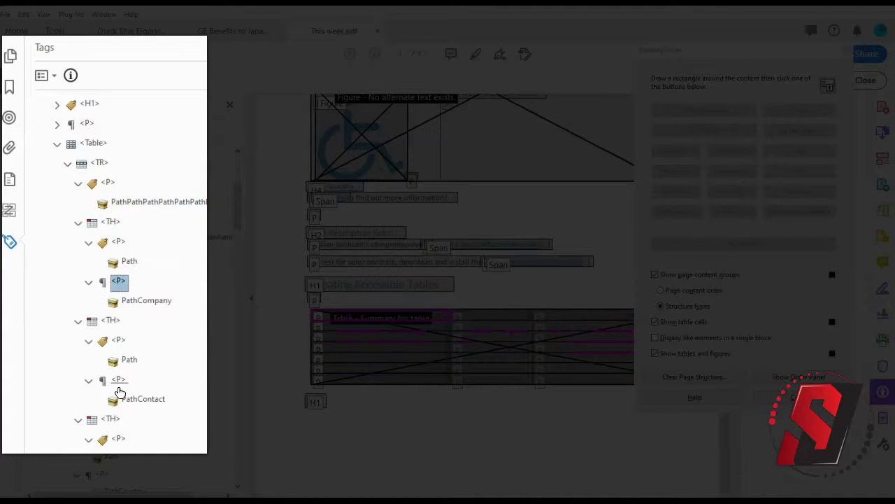
{"action": "key", "text": "Down"}
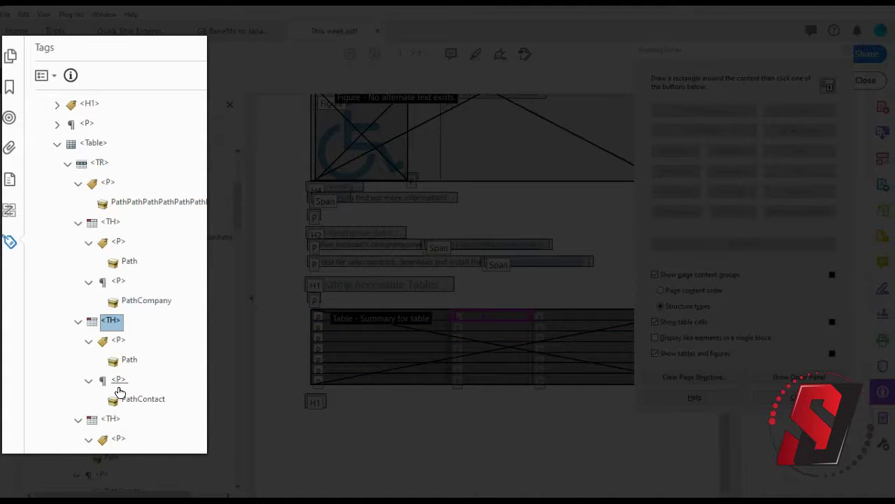
{"action": "key", "text": "Down"}
{"action": "key", "text": "Down"}
{"action": "key", "text": "Down"}
{"action": "key", "text": "Down"}
{"action": "key", "text": "Down"}
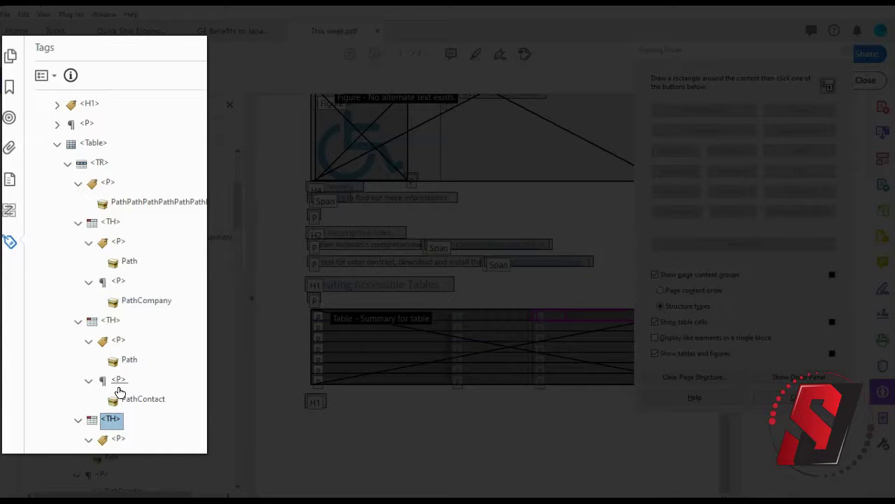
{"action": "key", "text": "F2"}
{"action": "key", "text": "End"}
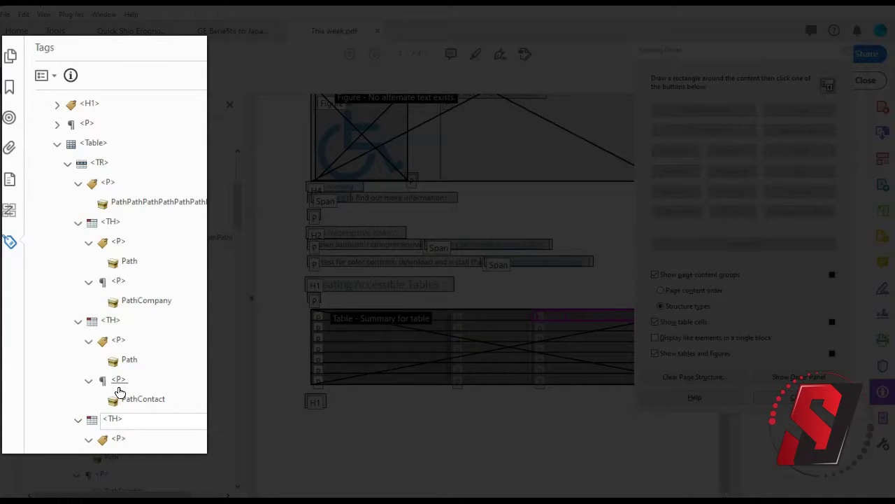
{"action": "key", "text": "BackSpace"}
{"action": "key", "text": "BackSpace"}
{"action": "type", "text": "D>"}
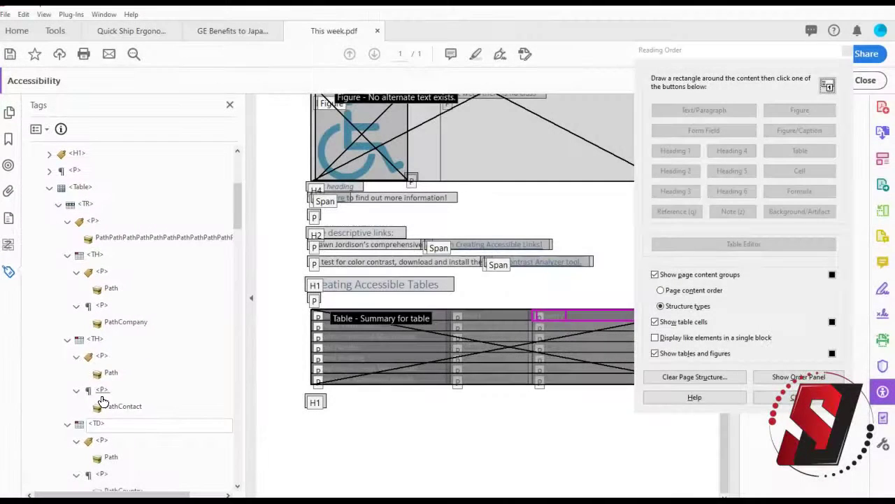
{"action": "key", "text": "Escape"}
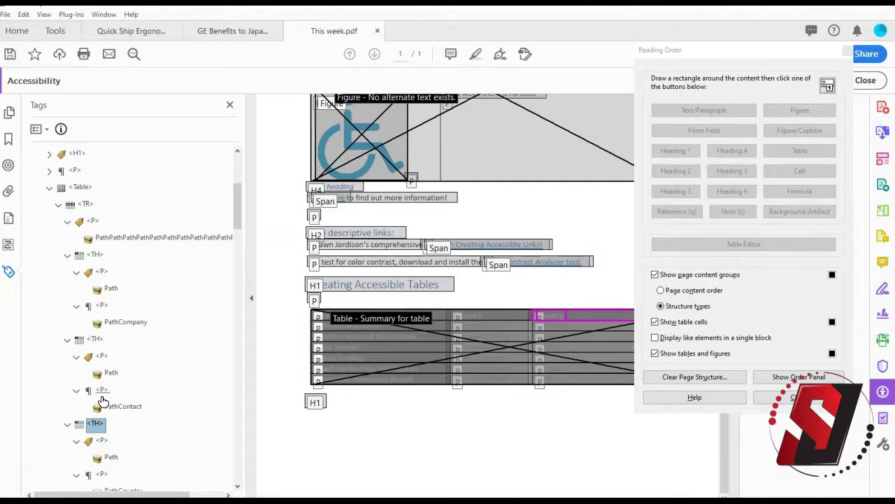